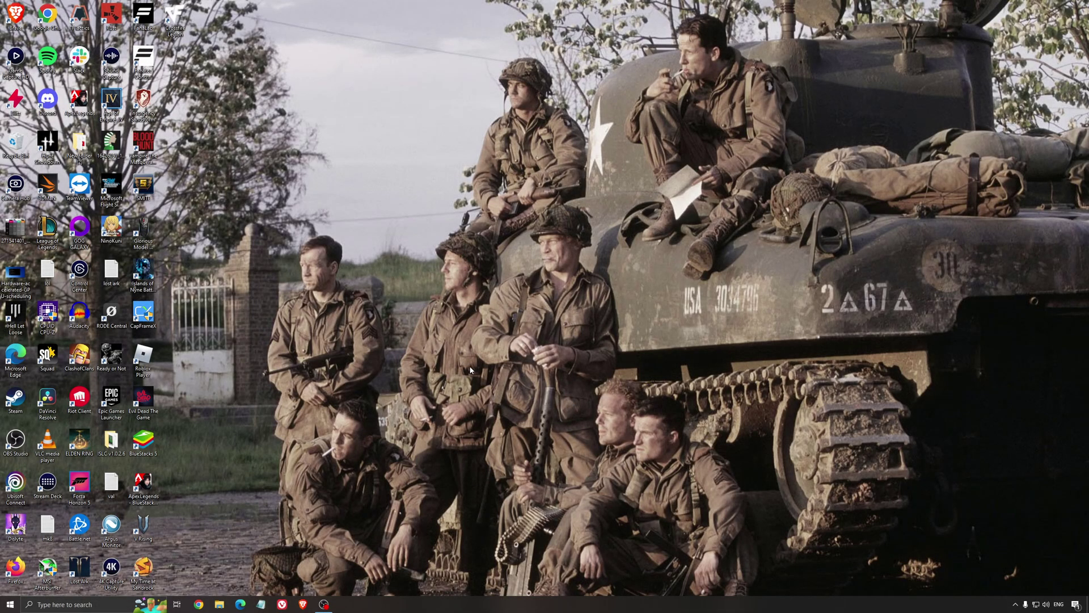
- Search Windows for "game mode" and open the Game Mode settings
left_click(98, 605)
type("game mode")
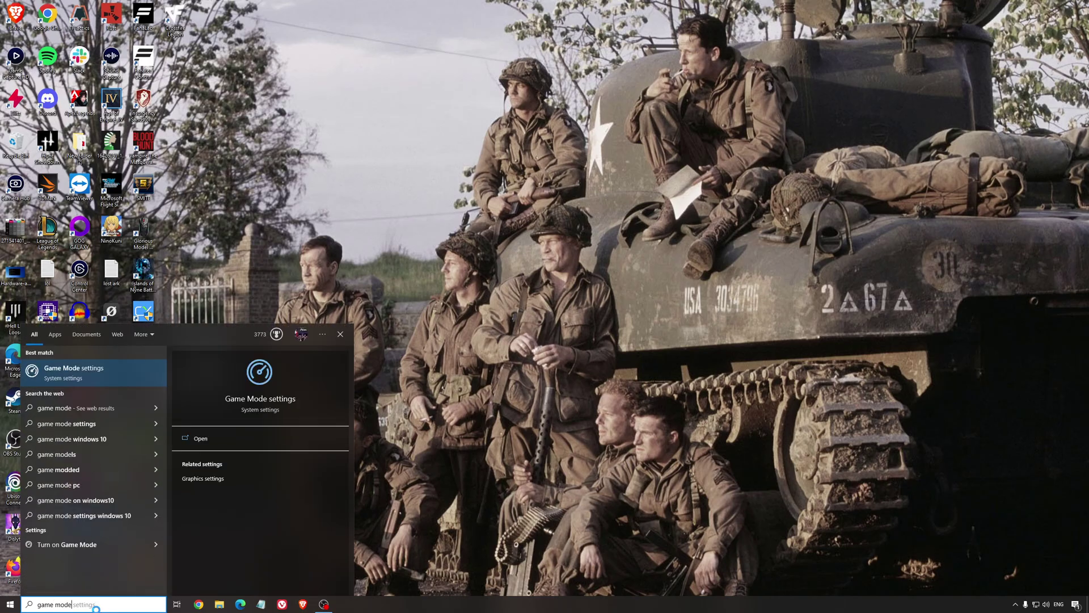
key("Return")
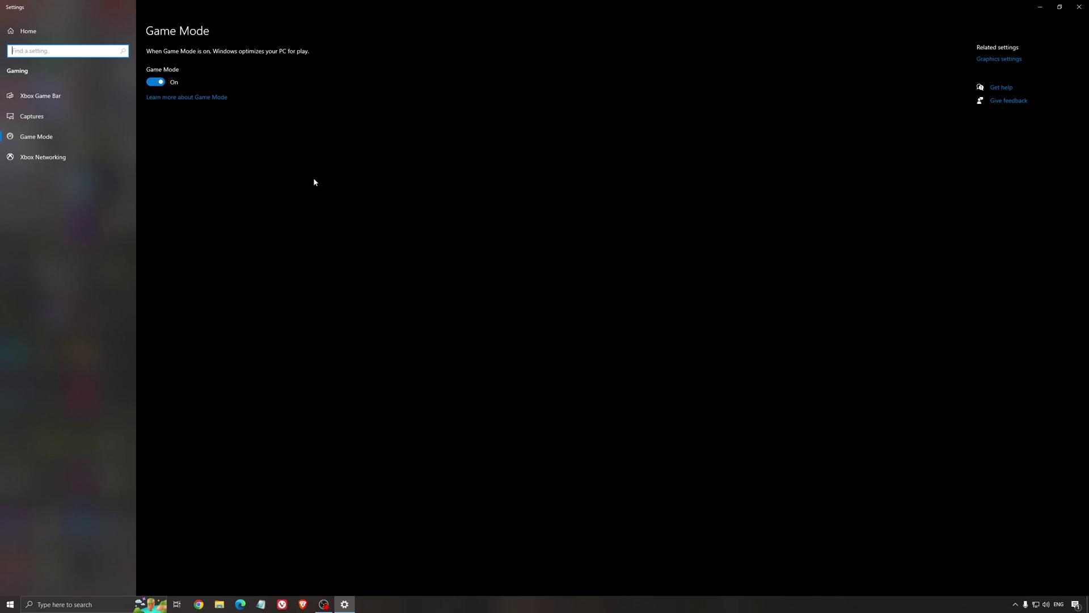
- Check the Xbox Game Bar and Captures settings, and close the Settings window
left_click(68, 100)
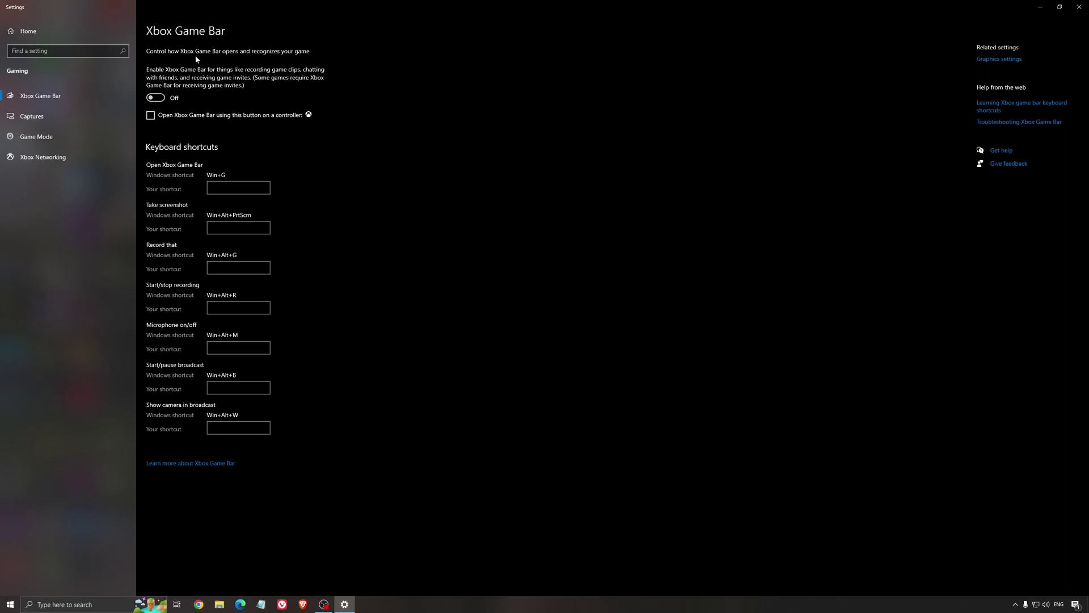
left_click(155, 97)
left_click(57, 116)
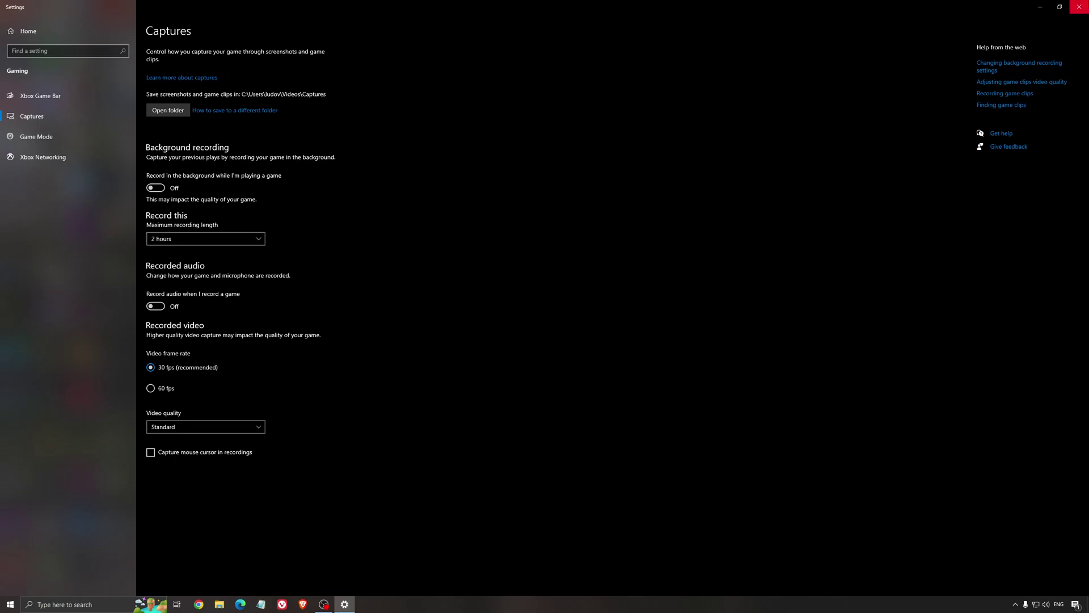
left_click(1079, 6)
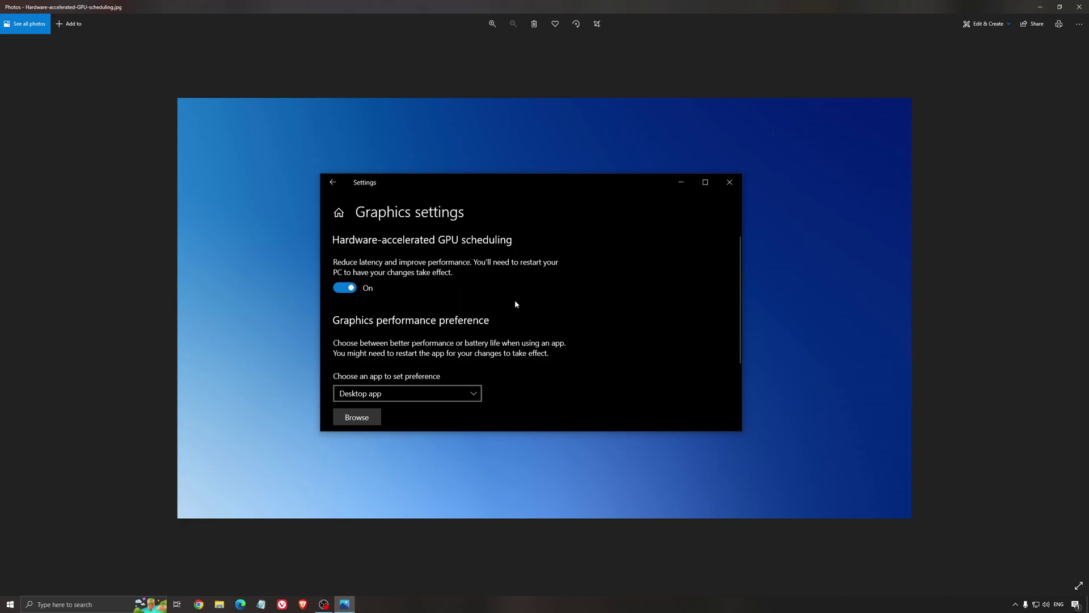
- Close the hardware-accelerated GPU scheduling image and open AMD Software
left_click(1079, 6)
left_click(1015, 604)
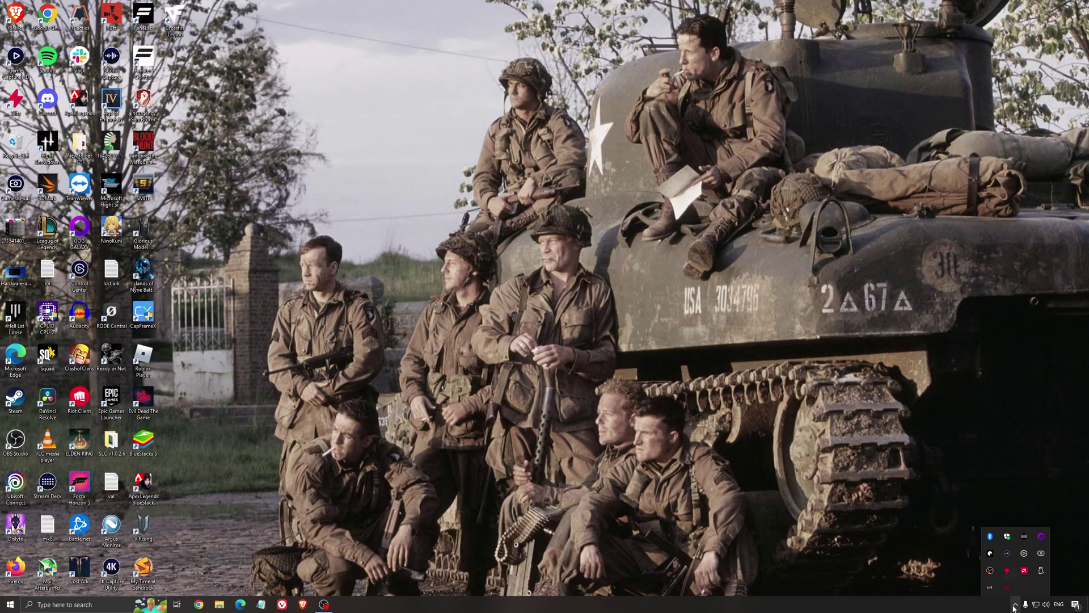
left_click(1024, 572)
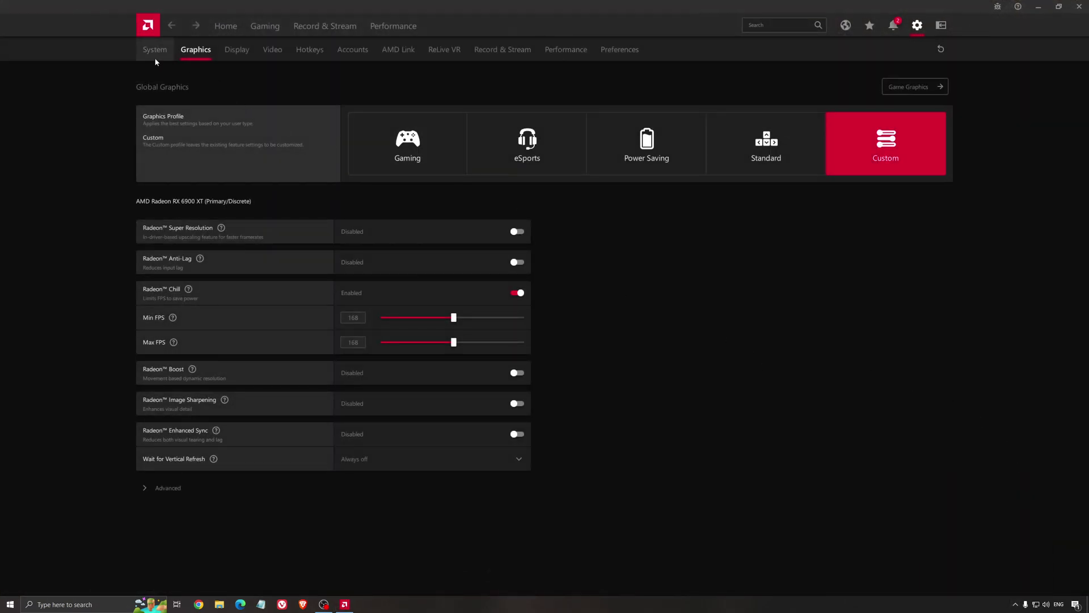
- Review the recent games, driver status and global graphics settings in AMD Software, and close it
left_click(226, 27)
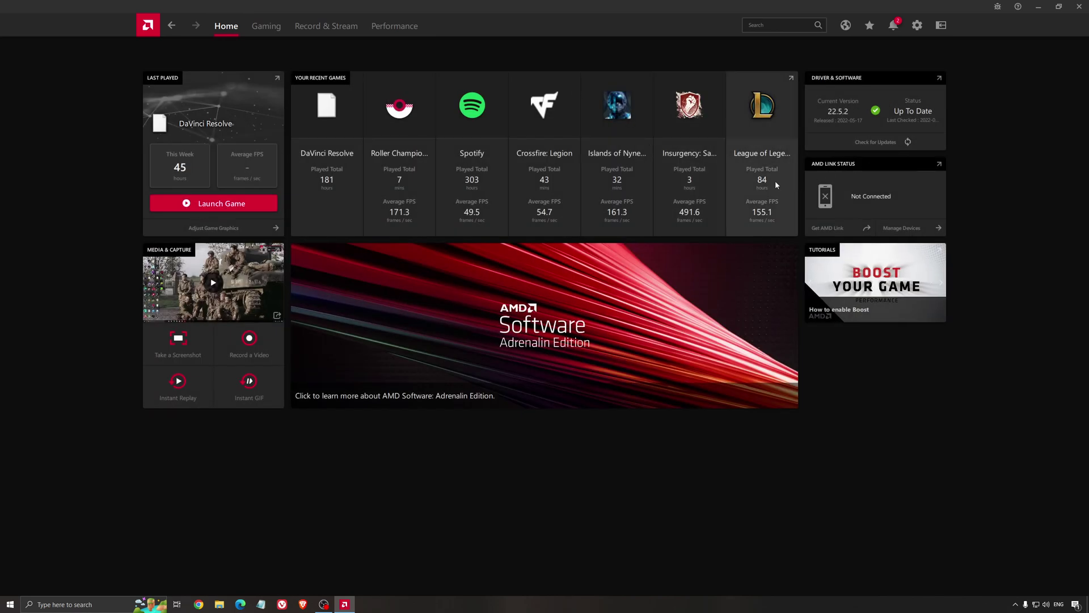
left_click(759, 152)
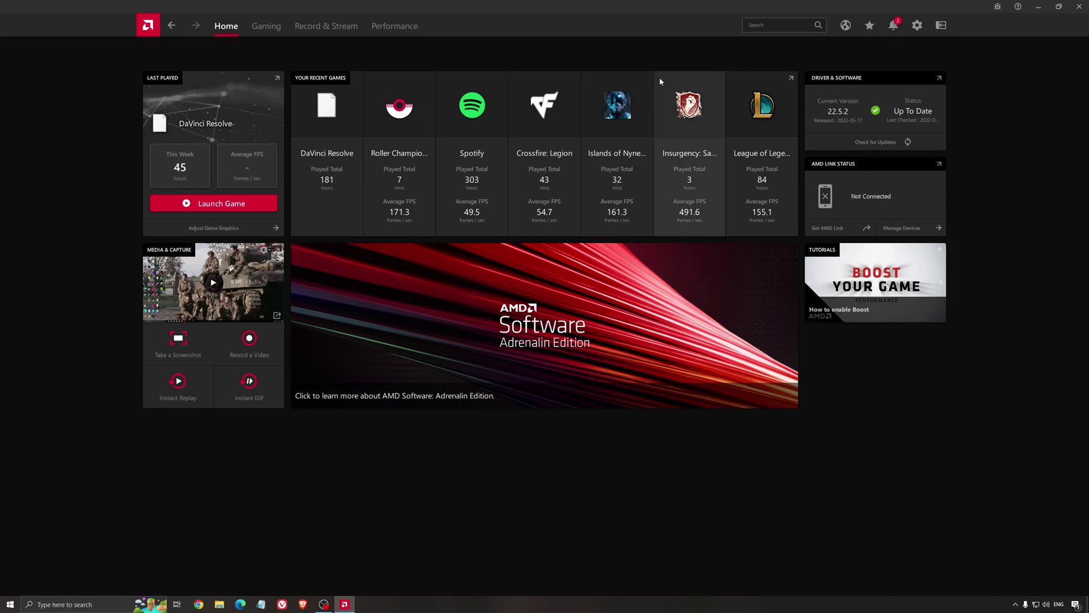
left_click(853, 144)
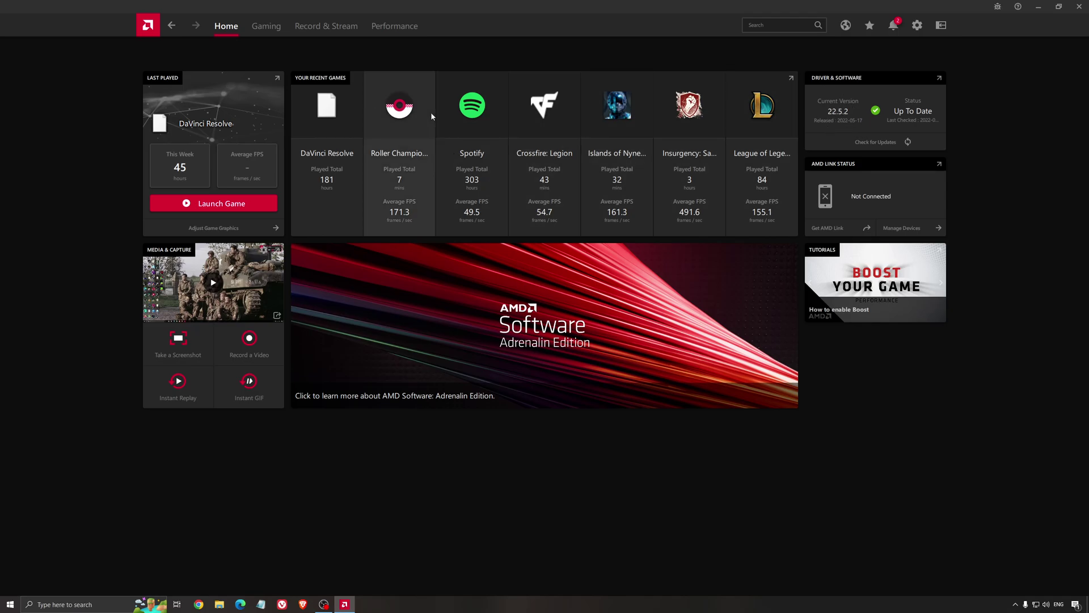
left_click(268, 27)
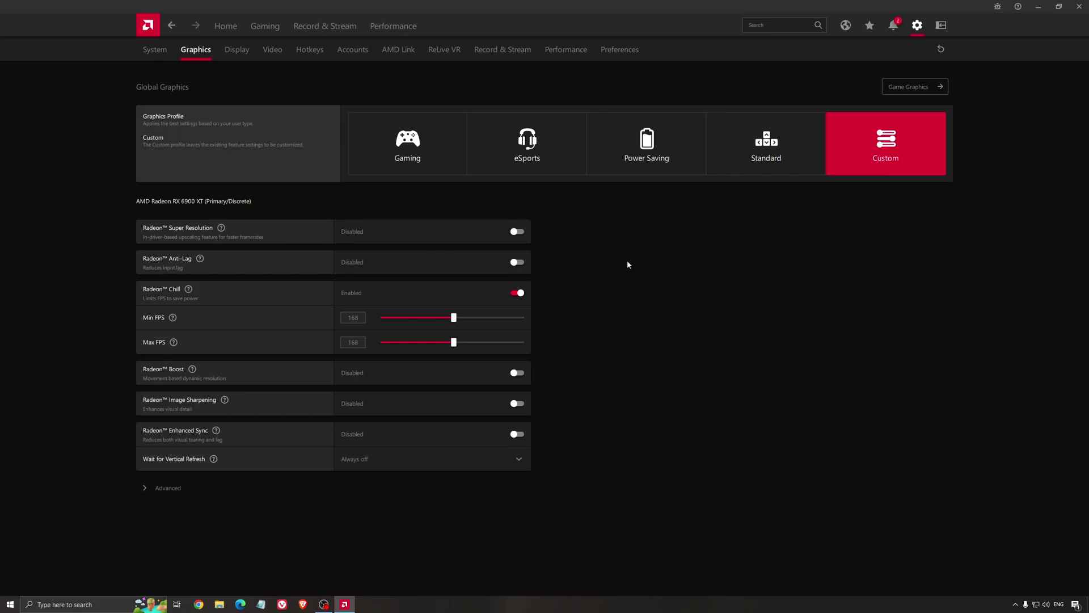
left_click(1075, 12)
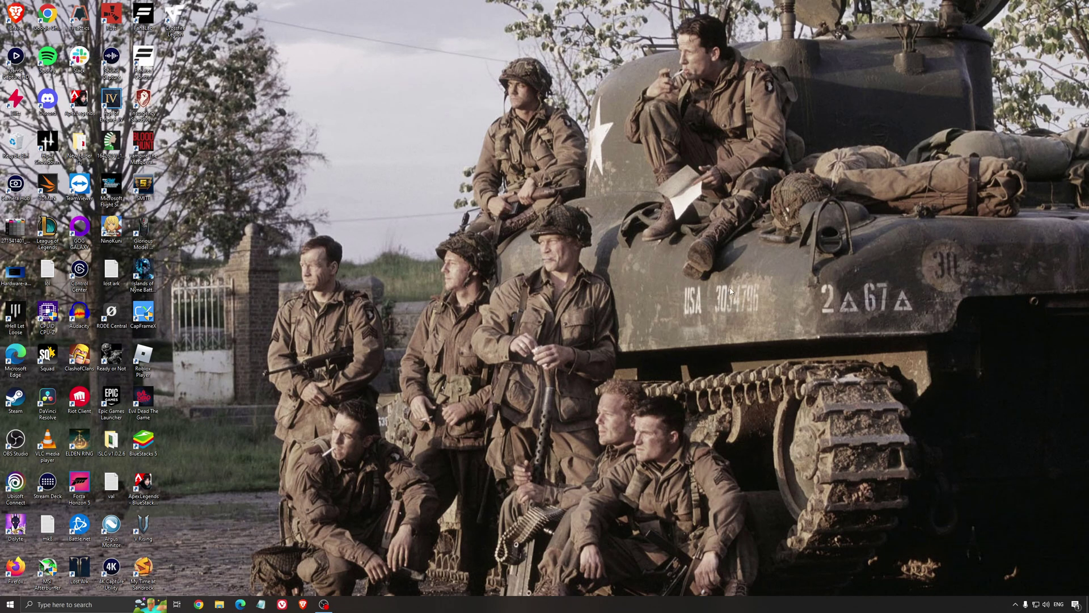
- Search Windows for "edit power plan" and open the power plan settings
key("super")
type("edit power plan")
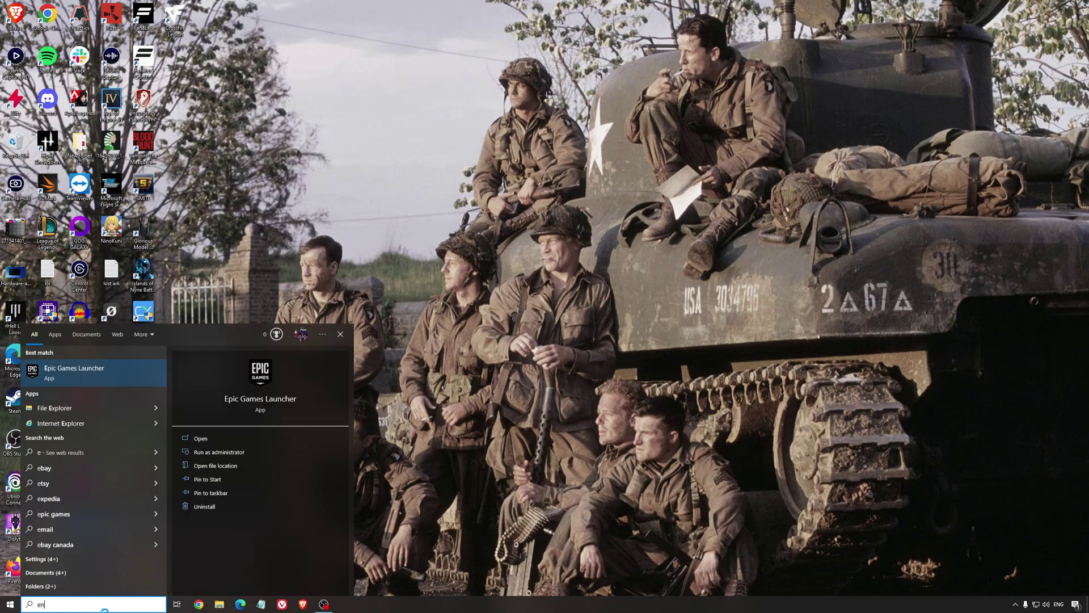
key("Return")
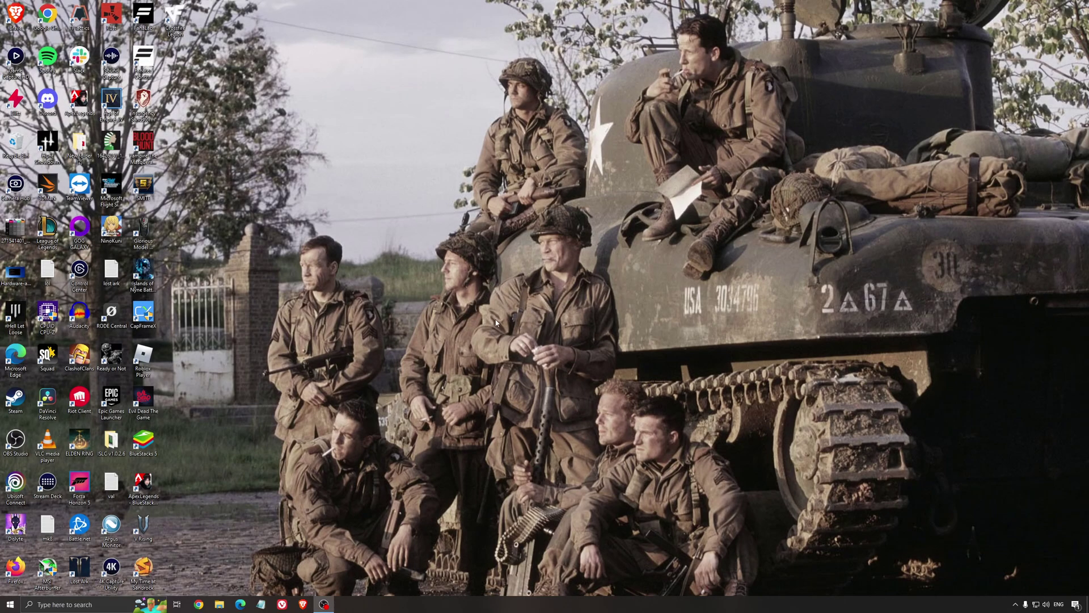
- Open Intelligent standby list cleaner from the ISLC v1.0.2.6 folder, start its memory monitoring and close the window
double_click(113, 442)
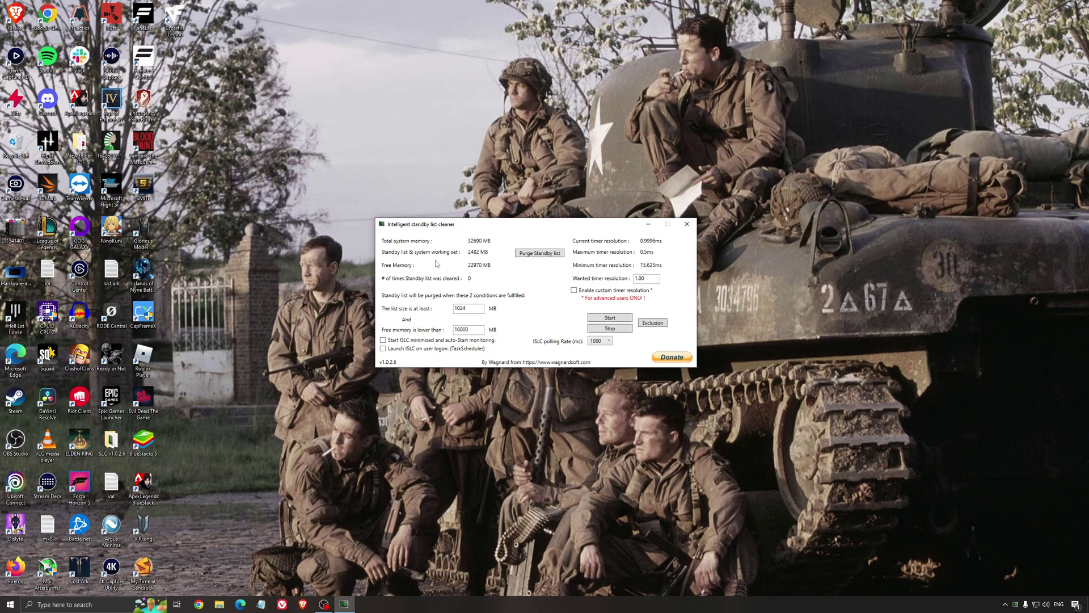
left_click_drag(458, 229, 454, 234)
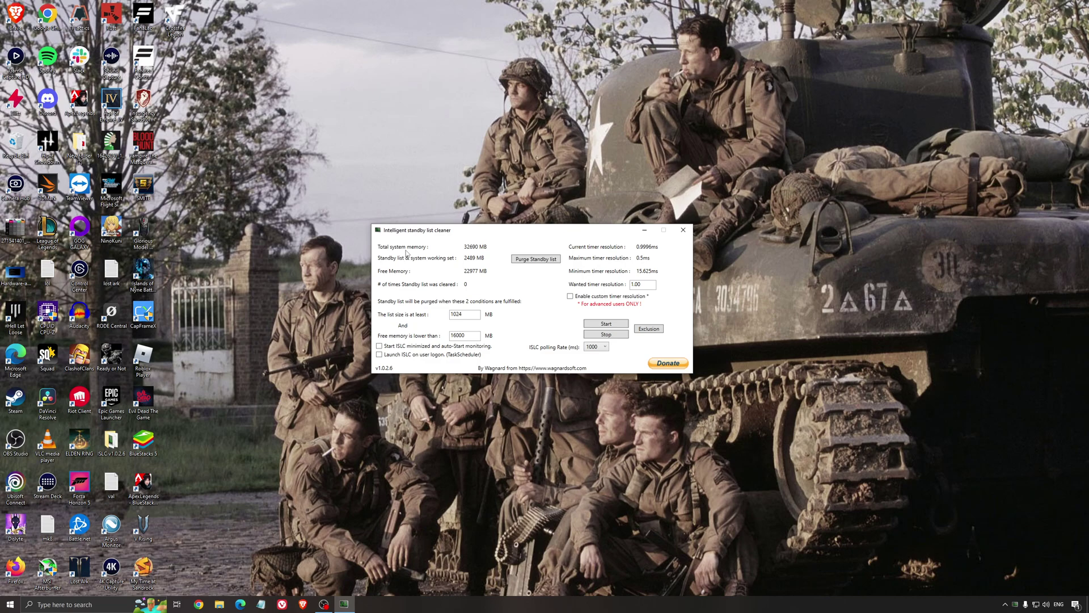
left_click_drag(476, 335, 423, 337)
left_click(594, 325)
left_click_drag(578, 230, 614, 229)
left_click(682, 230)
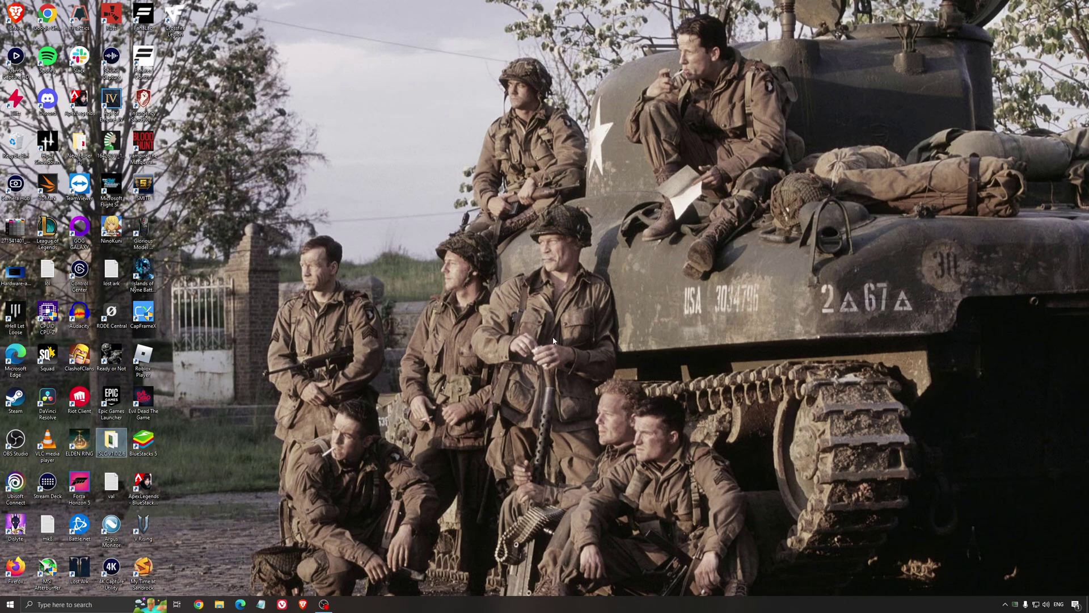
left_click(528, 317)
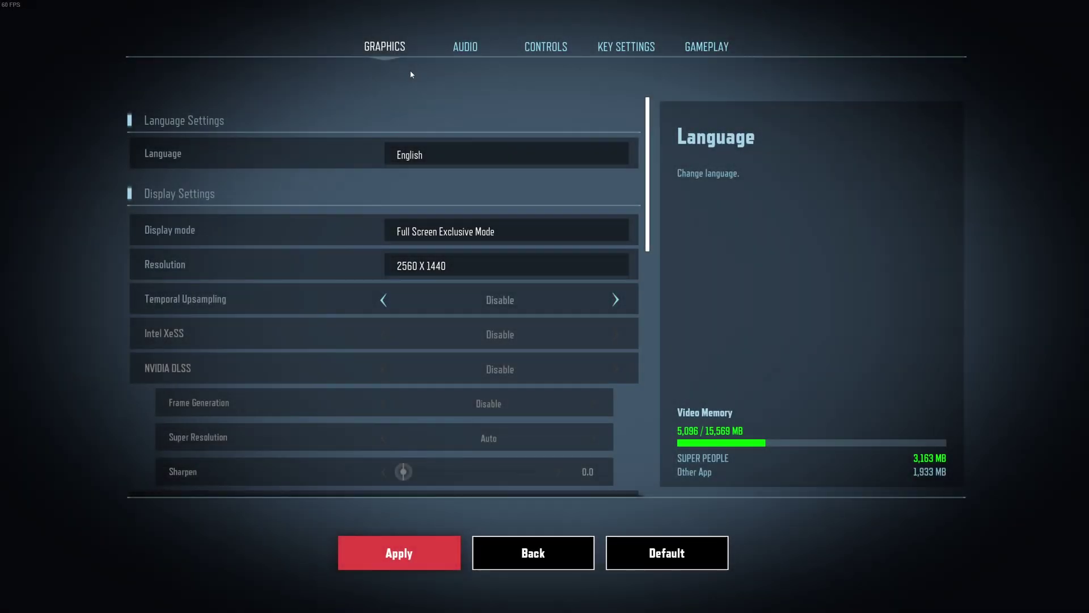
- Look through the display mode options in the game's graphics settings, keeping Full Screen Exclusive Mode
scroll(313, 134, "down", 1)
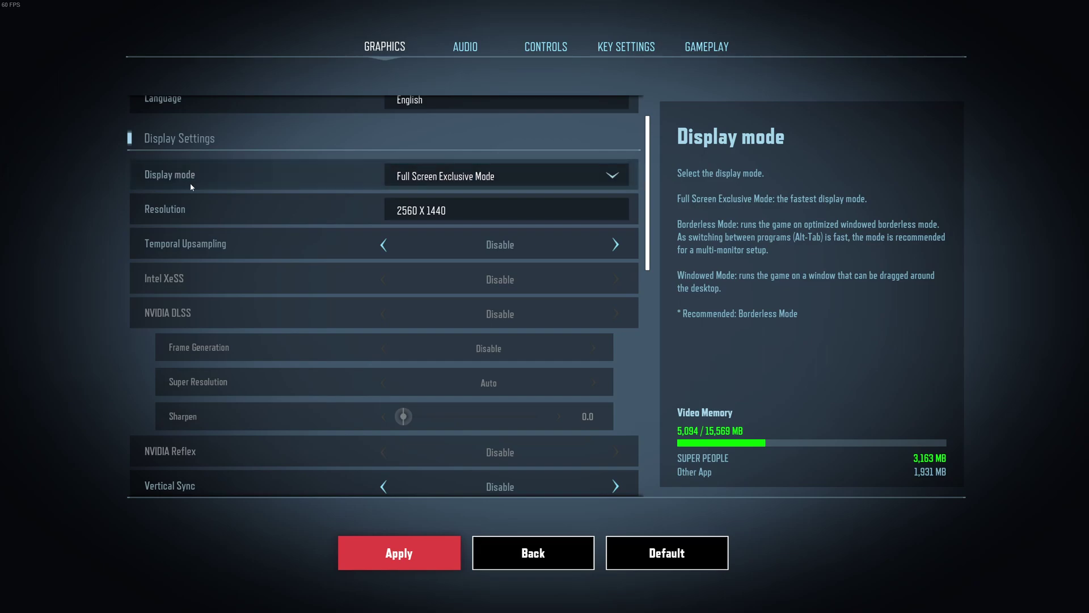
left_click(467, 181)
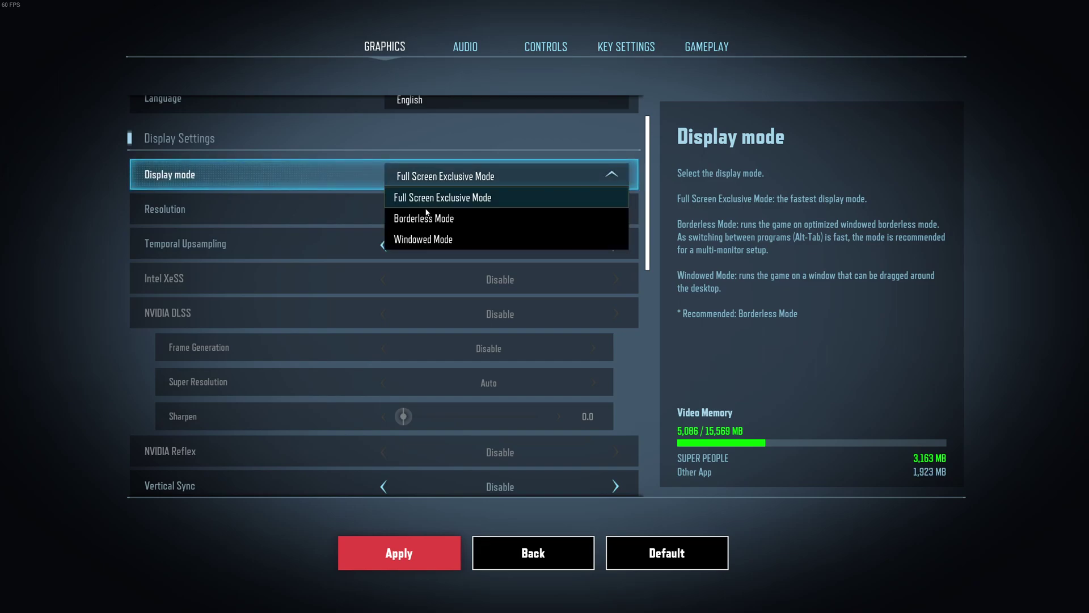
left_click(364, 154)
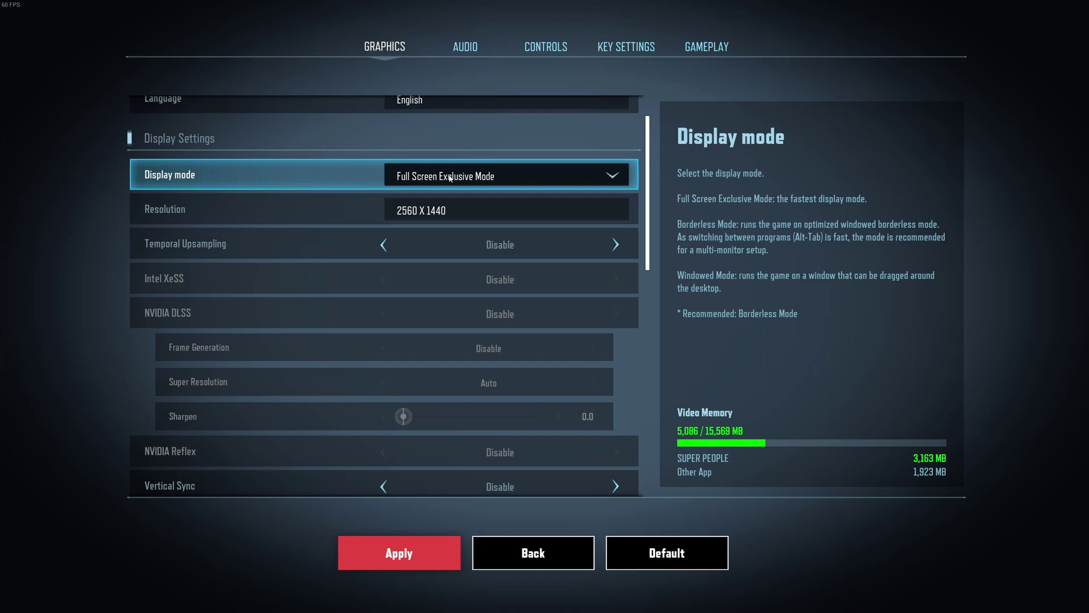
scroll(464, 164, "down", 2)
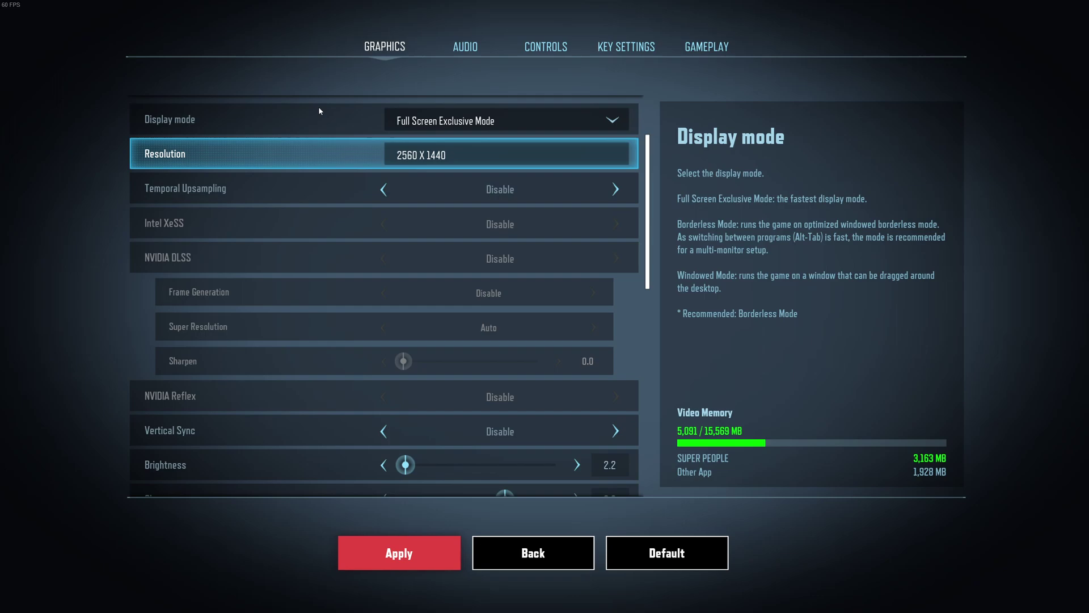
- Cycle Temporal Upsampling through its other quality levels and return it to Disable
scroll(237, 196, "down", 1)
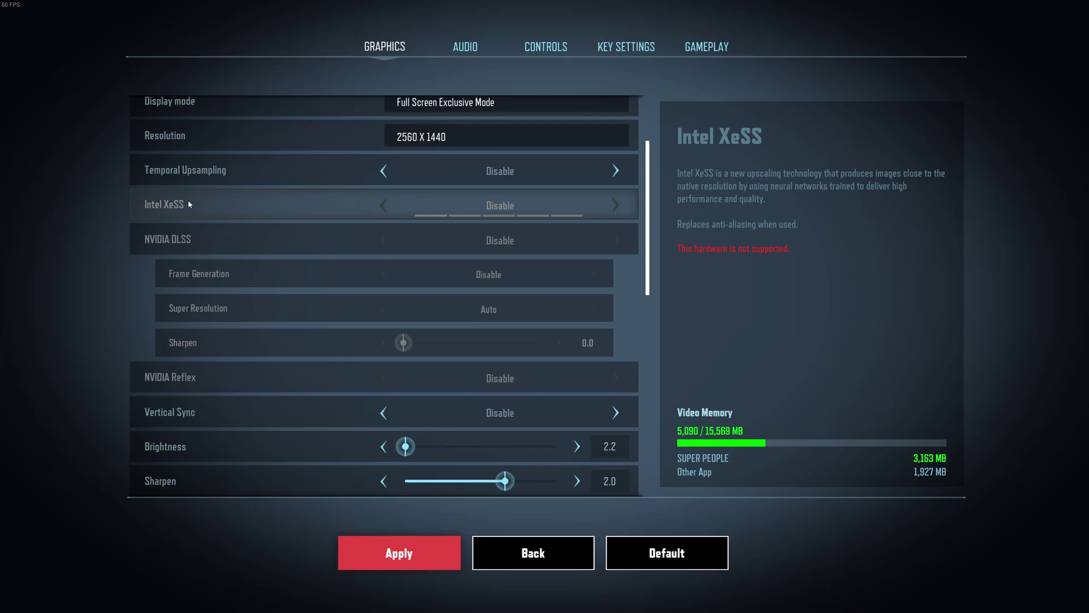
scroll(195, 212, "up", 1)
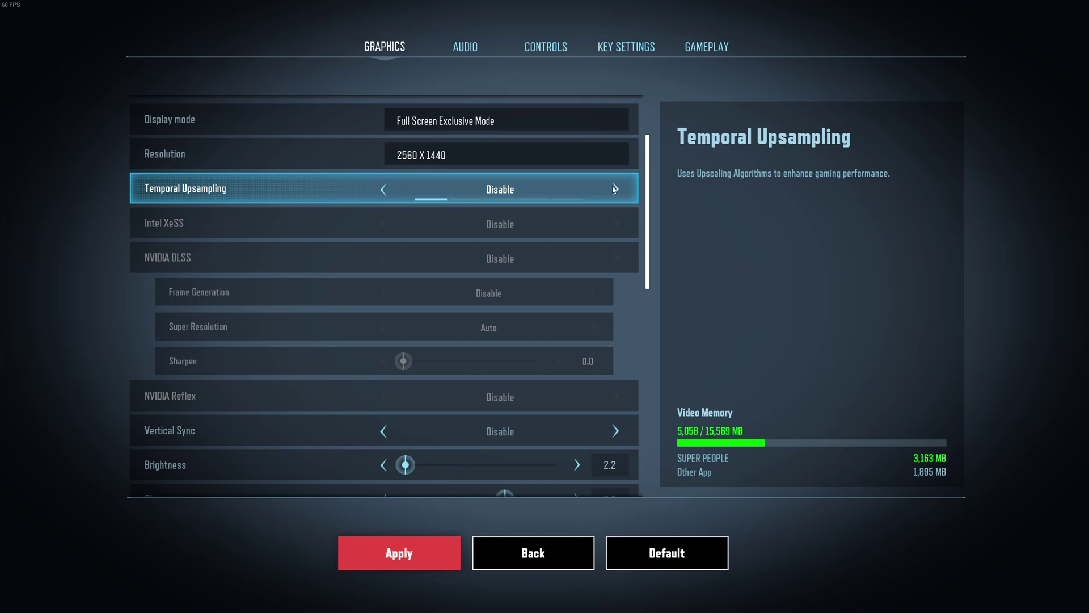
left_click(617, 189)
left_click(617, 189)
left_click(485, 193)
left_click(384, 189)
left_click(384, 190)
- Examine the upscaling, NVIDIA Reflex, Vertical Sync, sharpening, frame rate limit and FPP Mode FOV settings
scroll(488, 187, "down", 1)
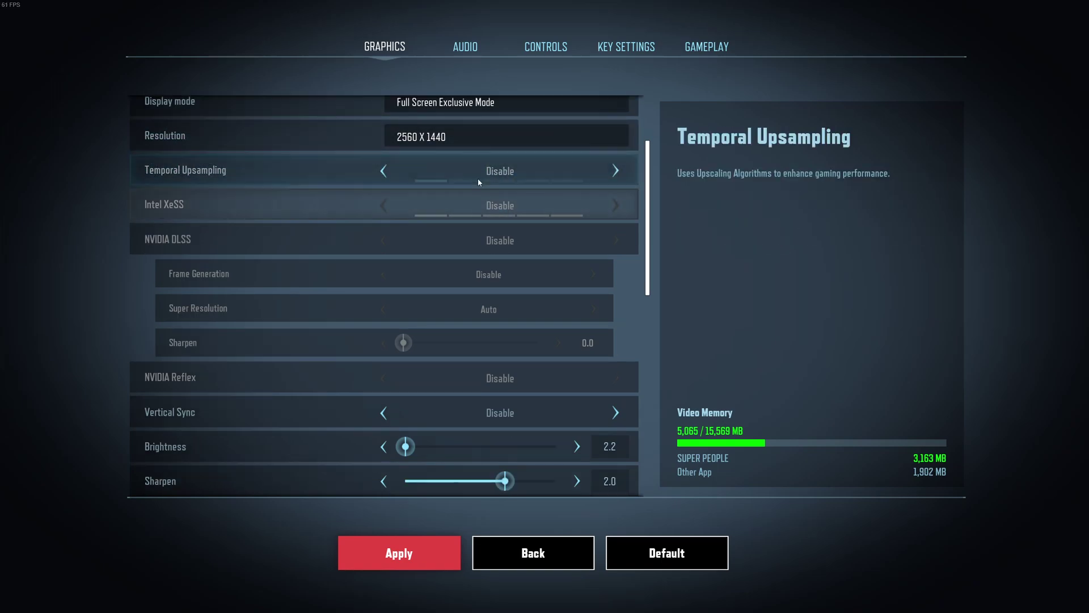
scroll(488, 216, "up", 1)
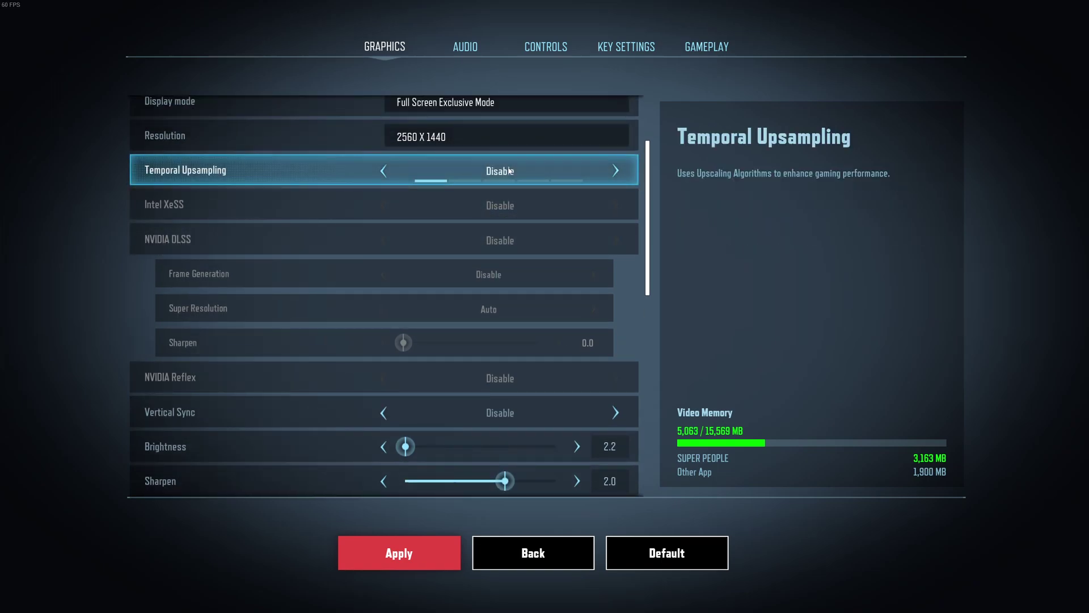
scroll(397, 244, "down", 4)
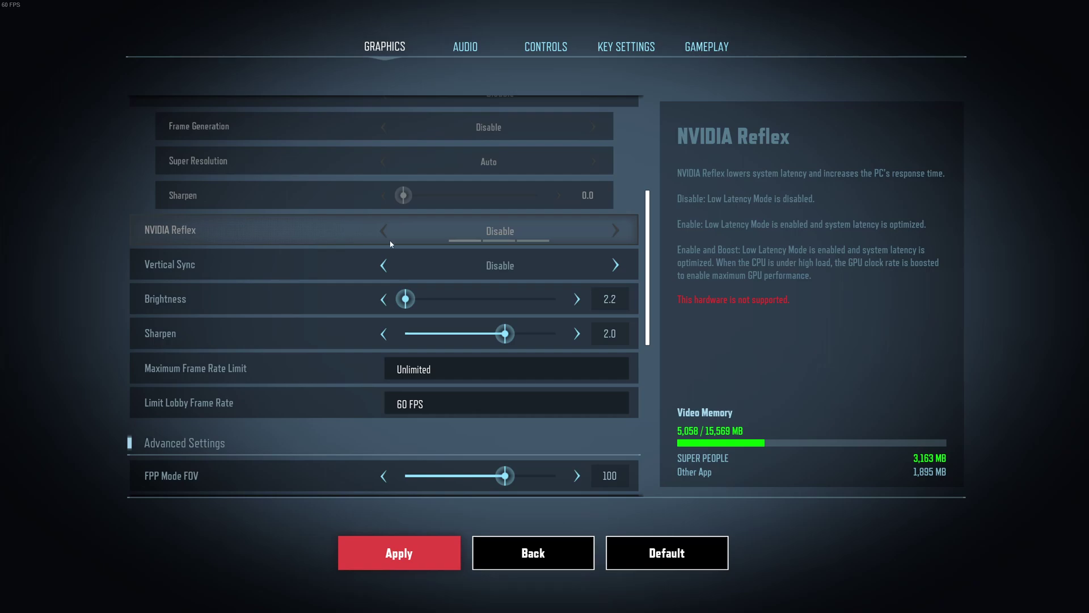
scroll(221, 277, "down", 1)
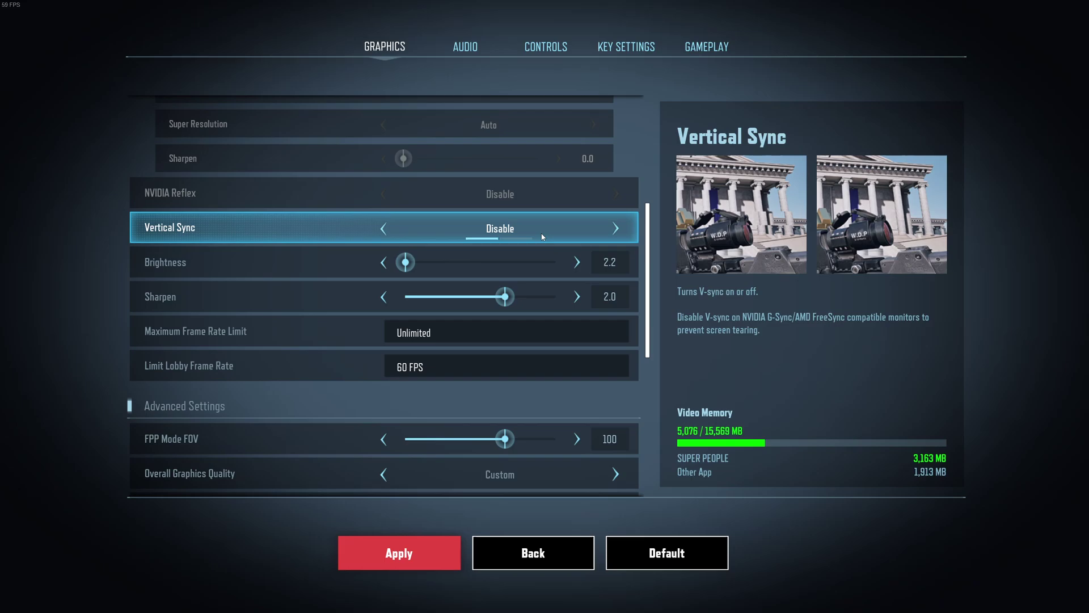
scroll(533, 232, "down", 1)
scroll(474, 210, "down", 2)
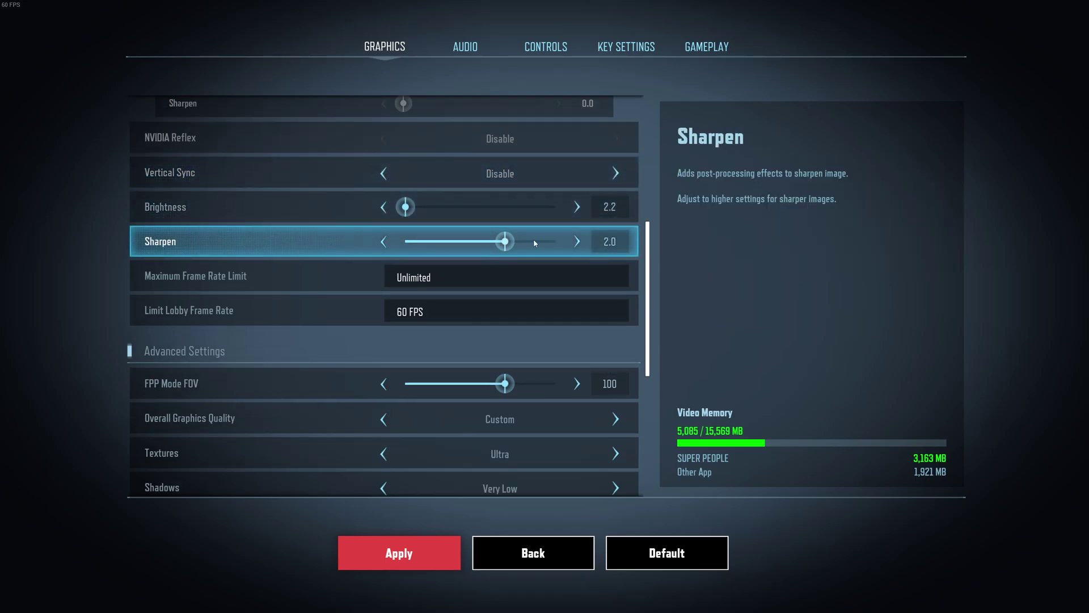
scroll(370, 262, "down", 1)
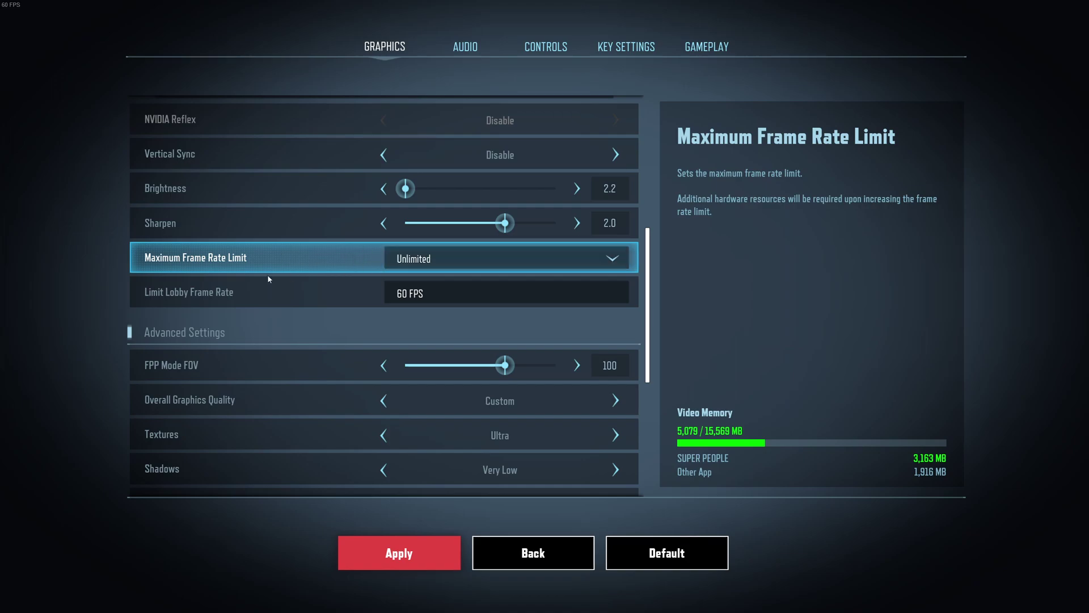
scroll(304, 270, "down", 1)
scroll(256, 272, "down", 1)
scroll(405, 238, "down", 1)
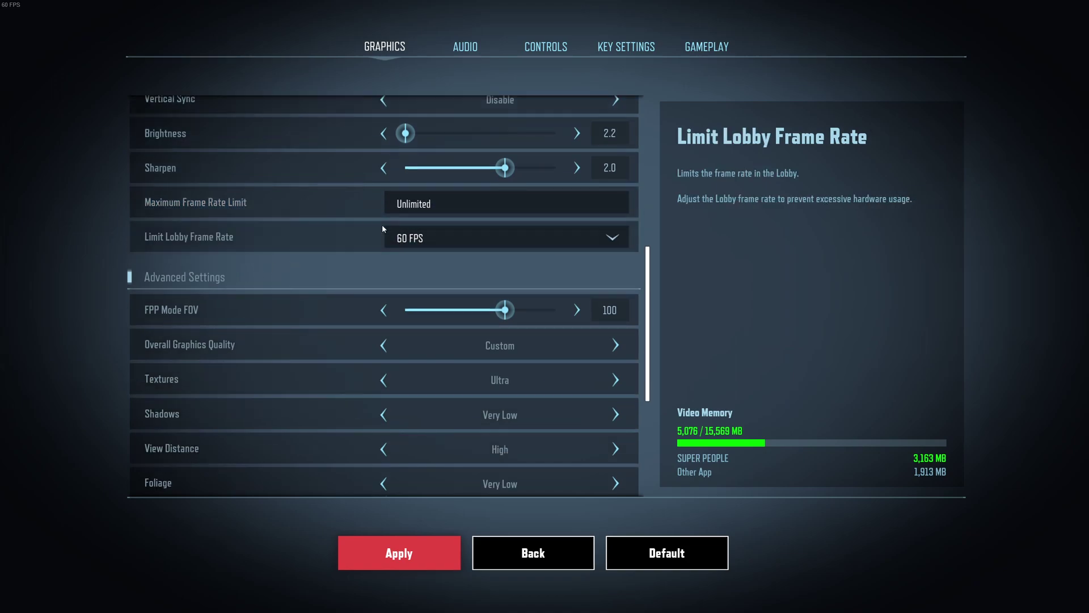
scroll(405, 238, "down", 1)
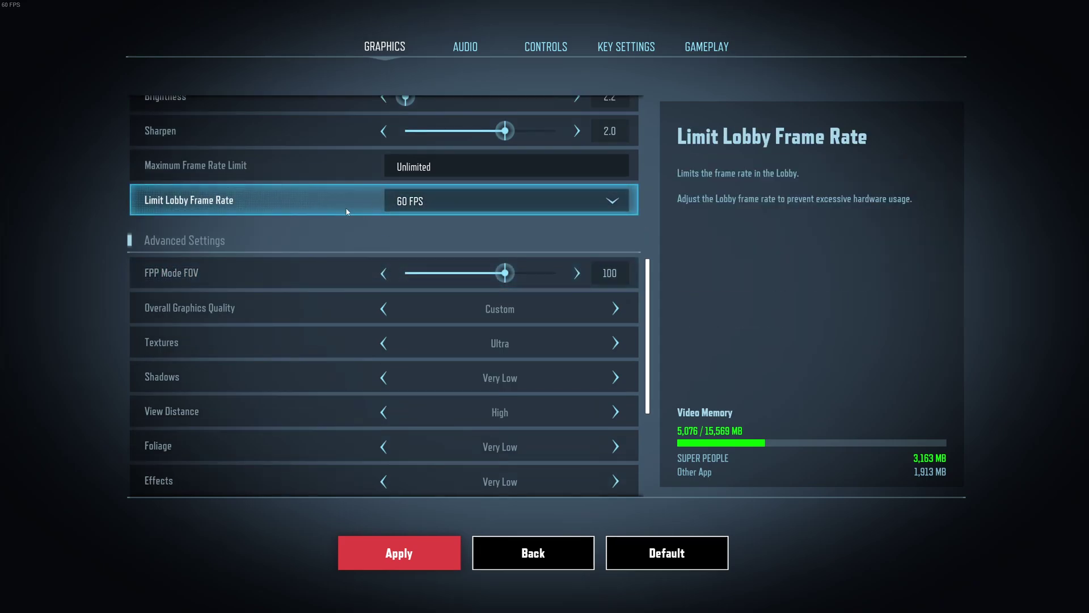
scroll(369, 222, "down", 1)
scroll(397, 227, "down", 1)
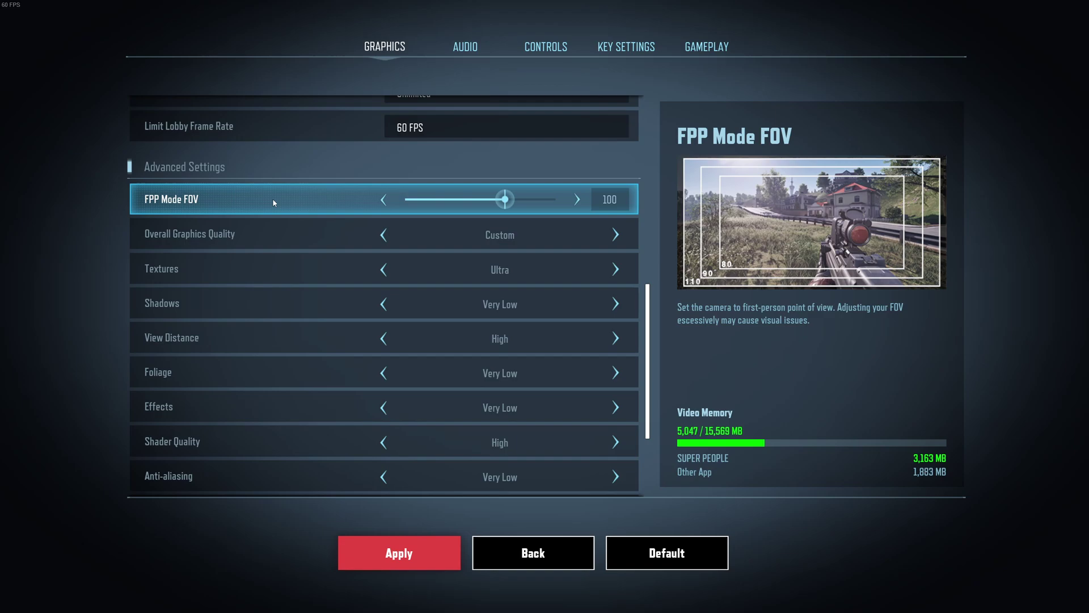
- Lower the Textures quality to Medium in the advanced settings
scroll(274, 207, "down", 1)
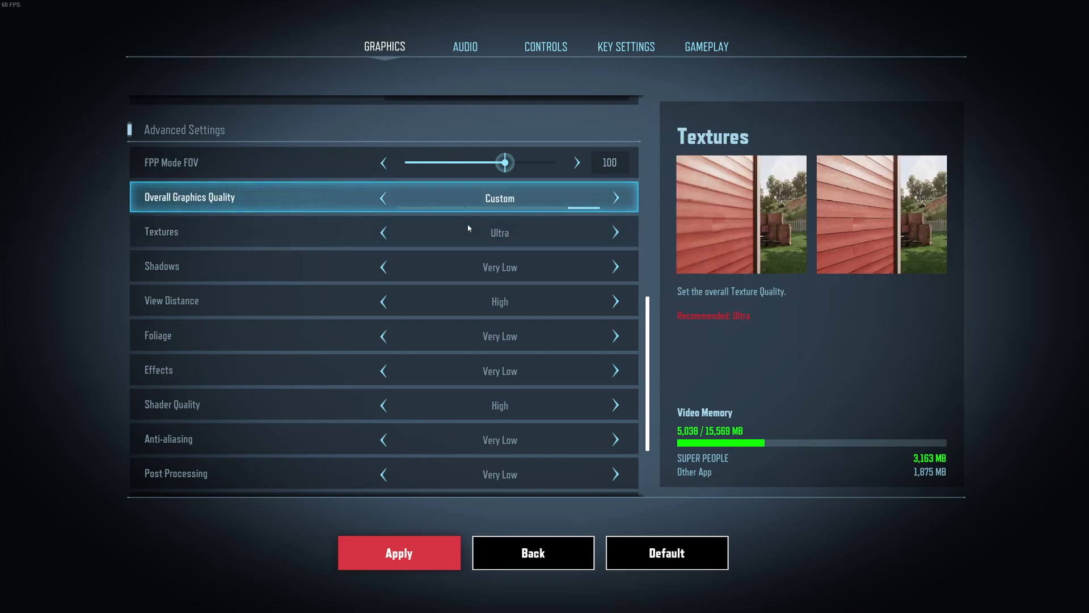
left_click(389, 232)
left_click(390, 232)
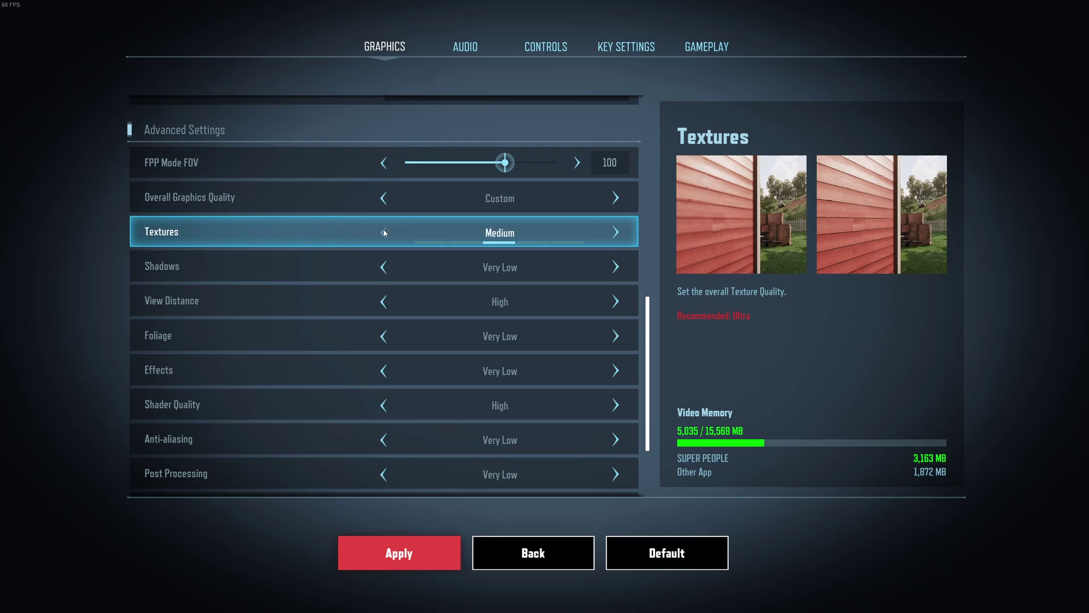
- Try the Textures quality at Very Low and set it to Ultra
left_click(389, 232)
left_click(389, 232)
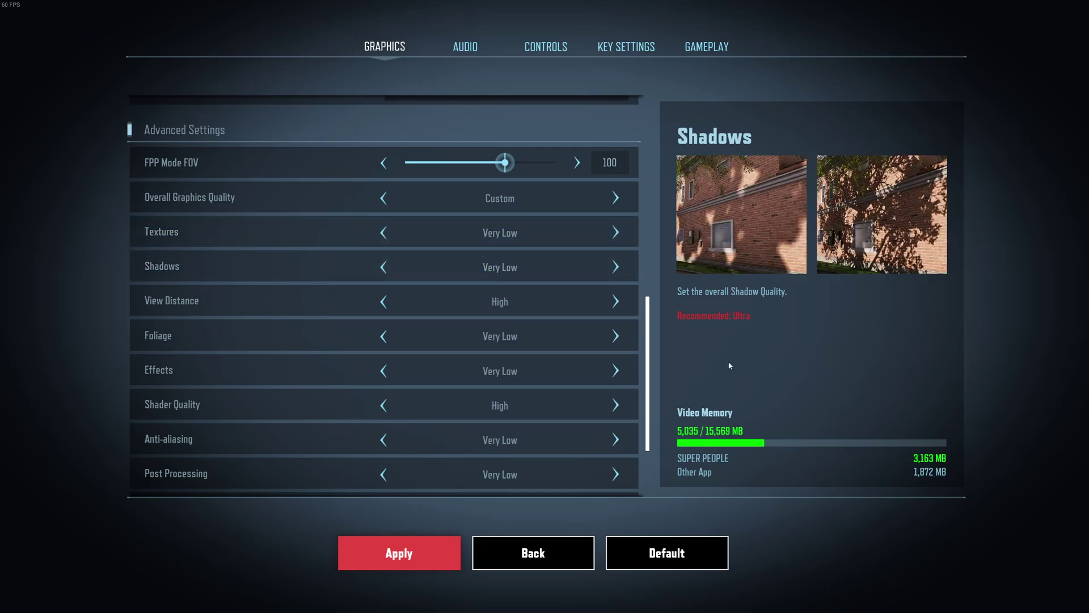
left_click(616, 232)
left_click(615, 232)
left_click(616, 232)
left_click(616, 233)
- Try View Distance at Low and Ultra, and set it to Medium
scroll(413, 250, "down", 1)
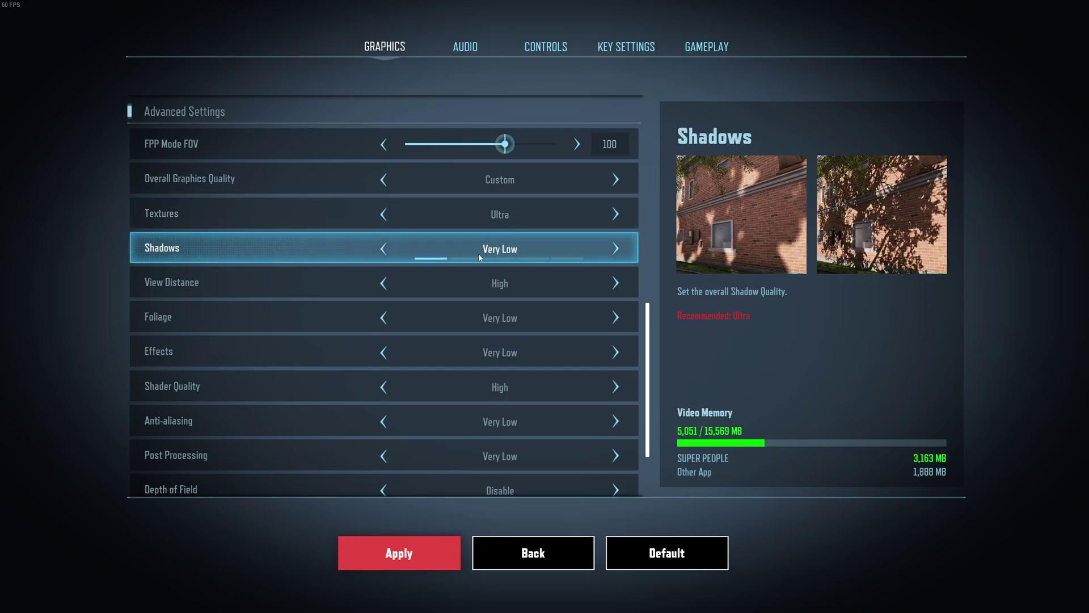
scroll(442, 275, "down", 1)
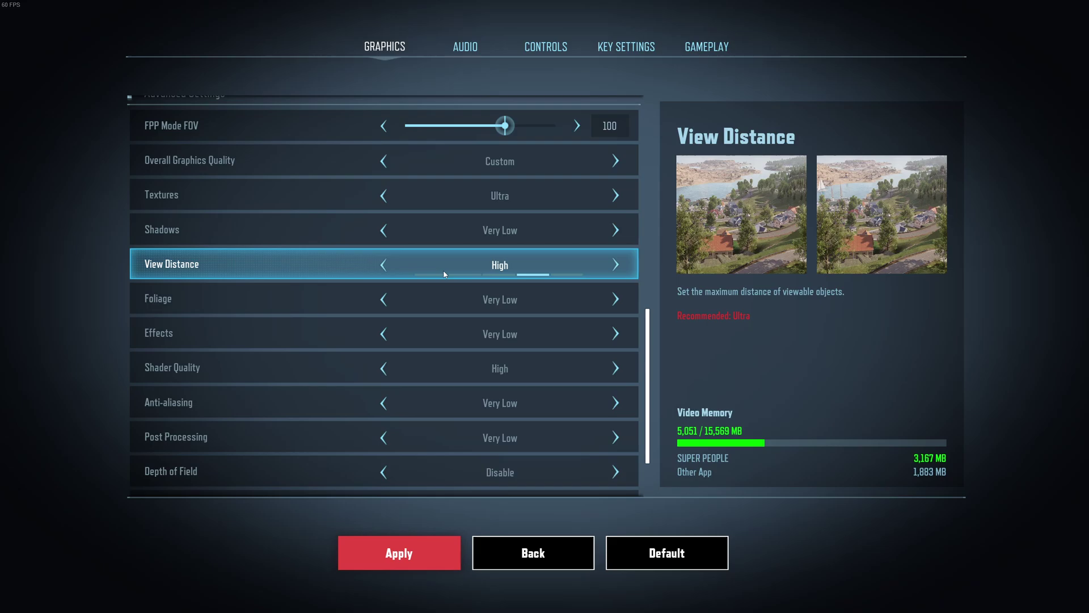
left_click(386, 269)
left_click(385, 268)
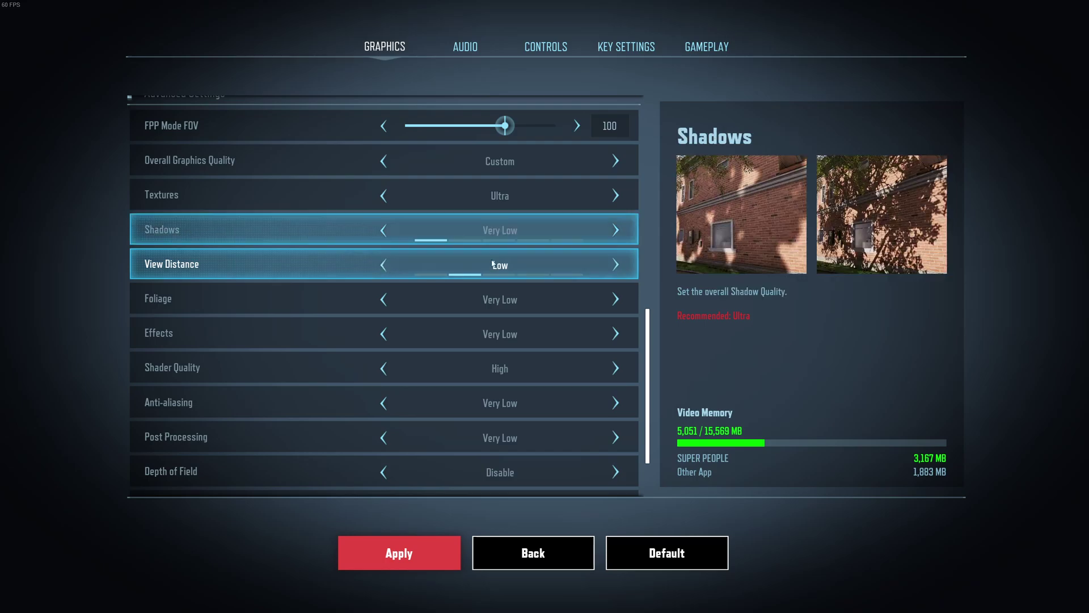
left_click(617, 266)
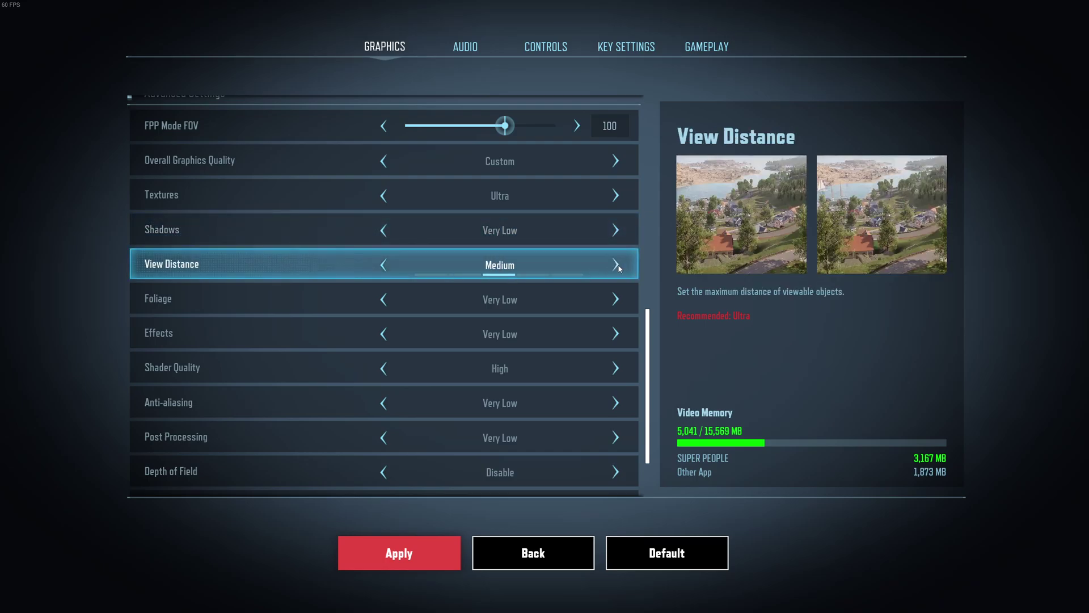
left_click(617, 265)
left_click(615, 265)
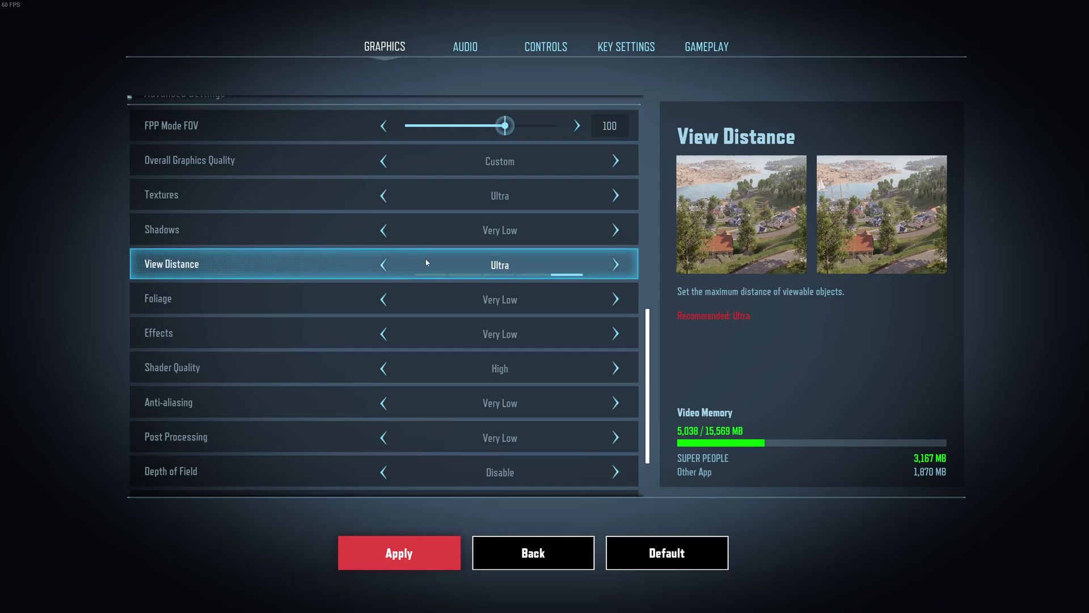
left_click(384, 266)
left_click(384, 267)
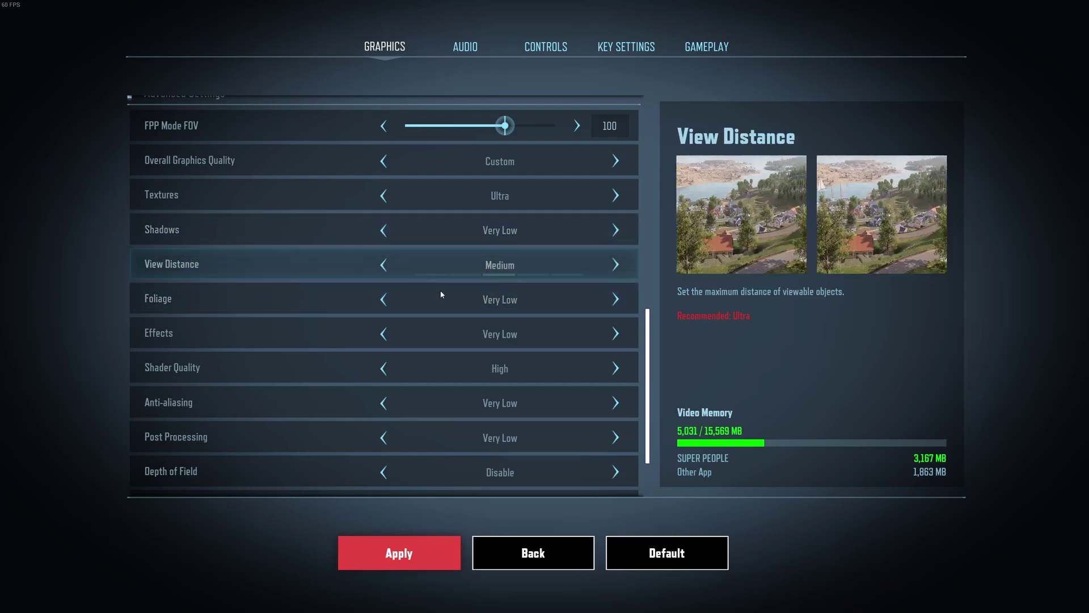
- Cycle through the Shader Quality levels and set it to Medium
scroll(228, 305, "down", 1)
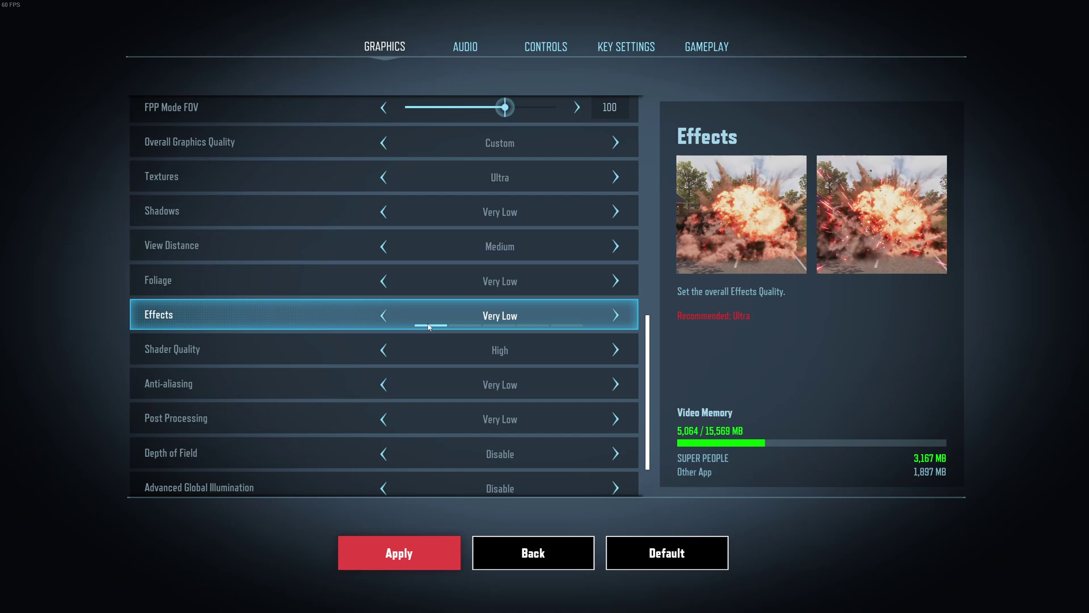
scroll(509, 332, "down", 1)
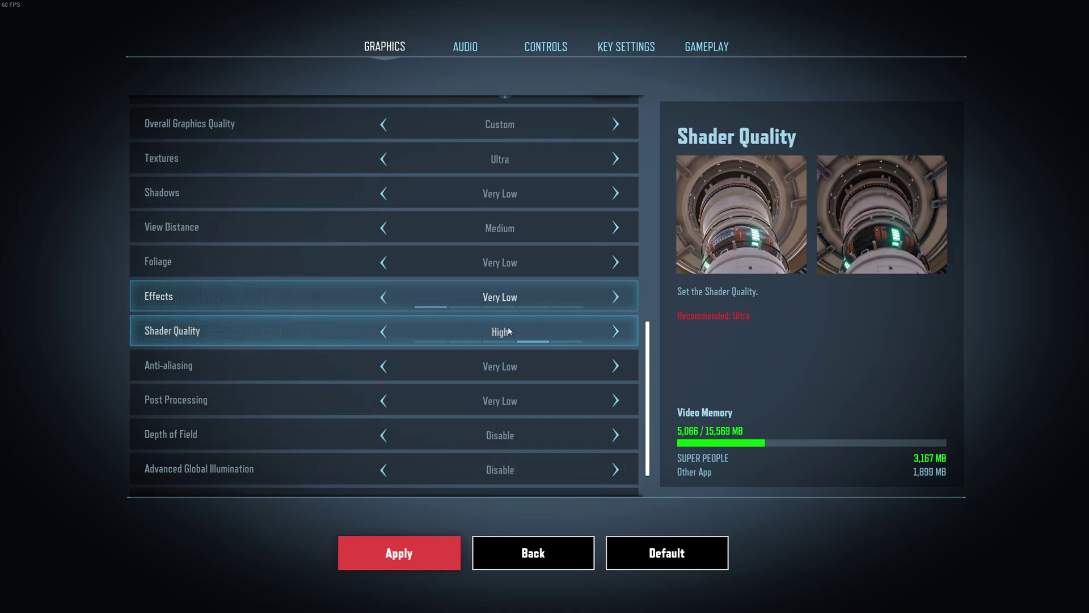
key("Left")
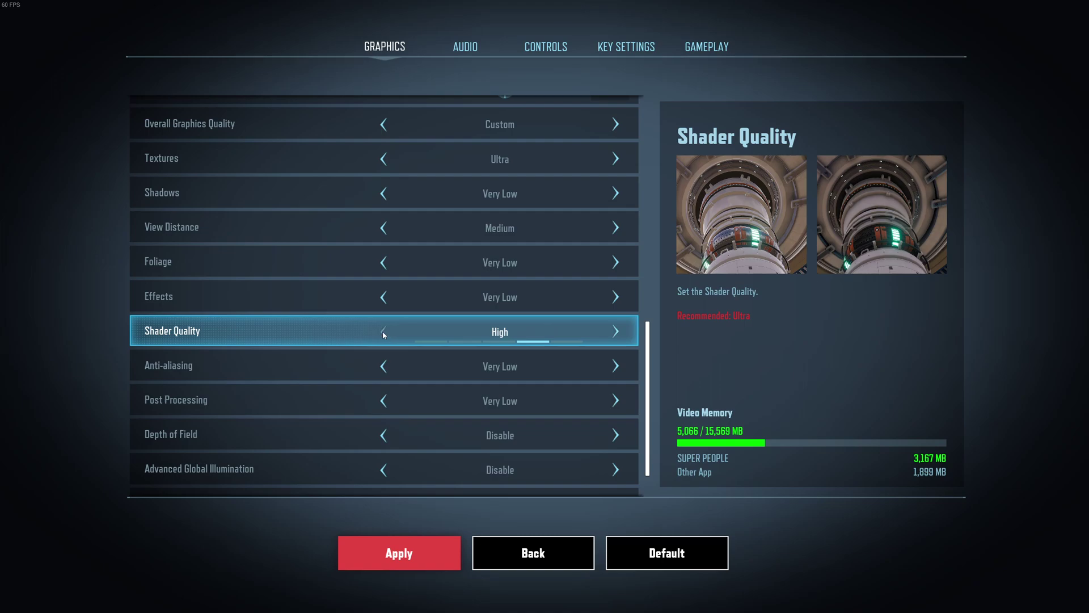
left_click(616, 333)
left_click(616, 335)
left_click(385, 331)
left_click(386, 331)
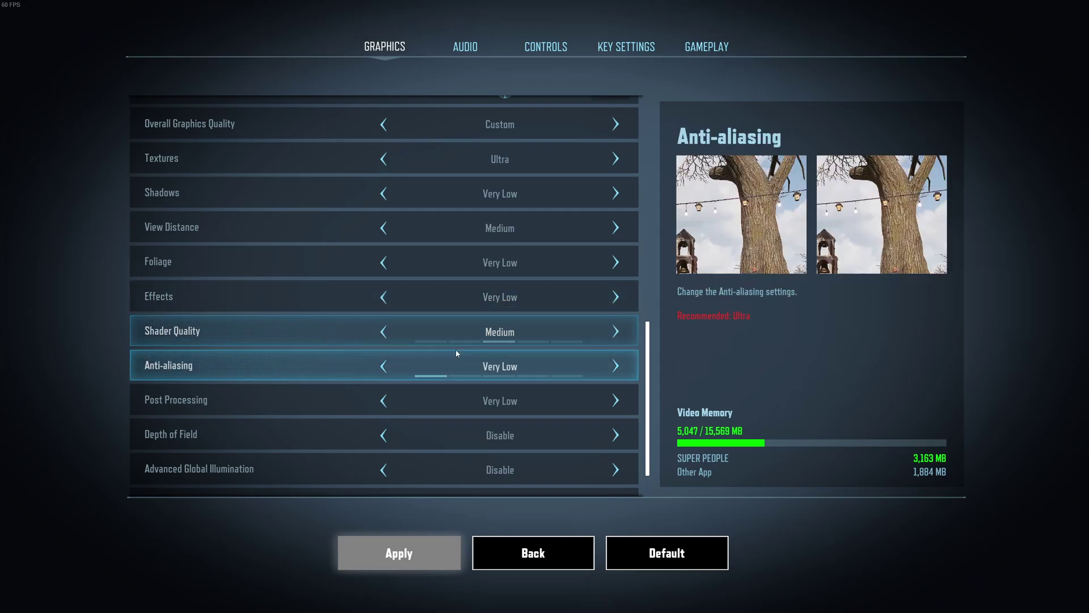
- Preview the Soothing option for Rendering Style, return it to Cozy, and examine the DirectX Version setting
scroll(418, 403, "down", 1)
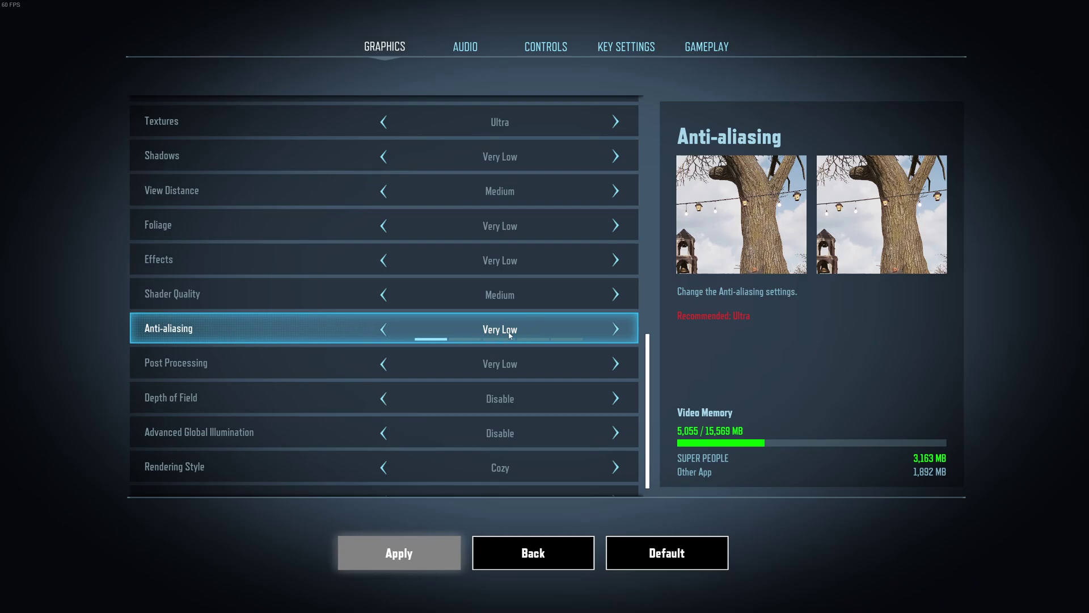
scroll(440, 343, "down", 1)
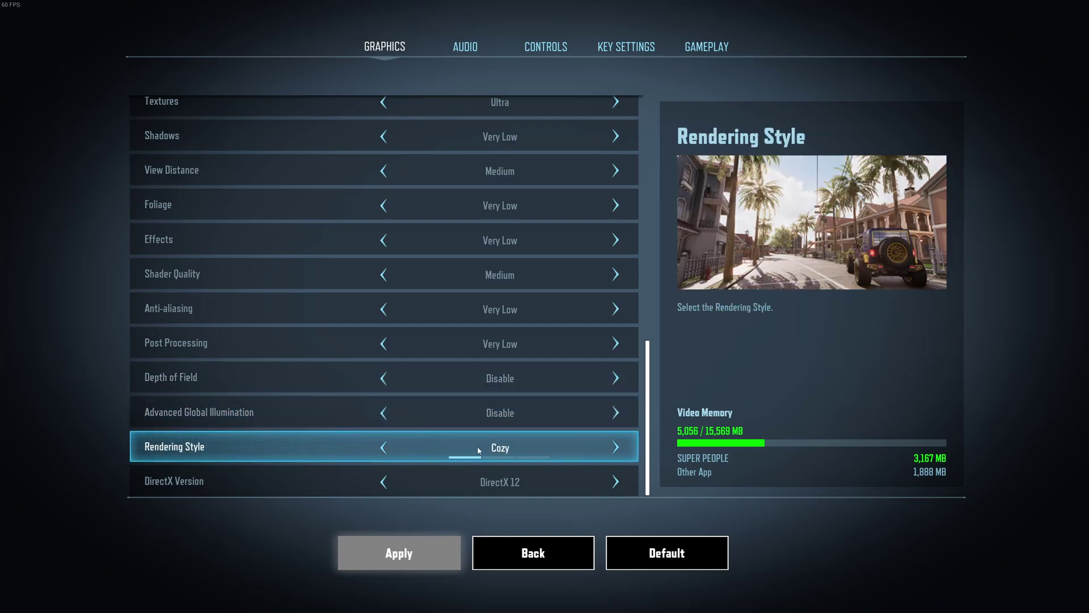
left_click(620, 453)
left_click(619, 453)
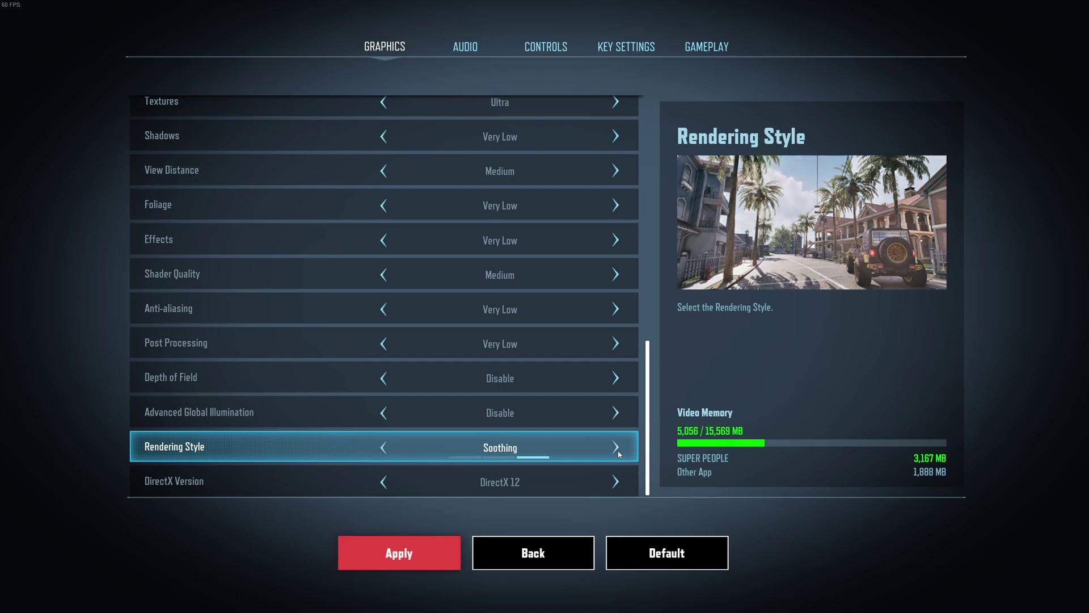
key("Left")
left_click(396, 451)
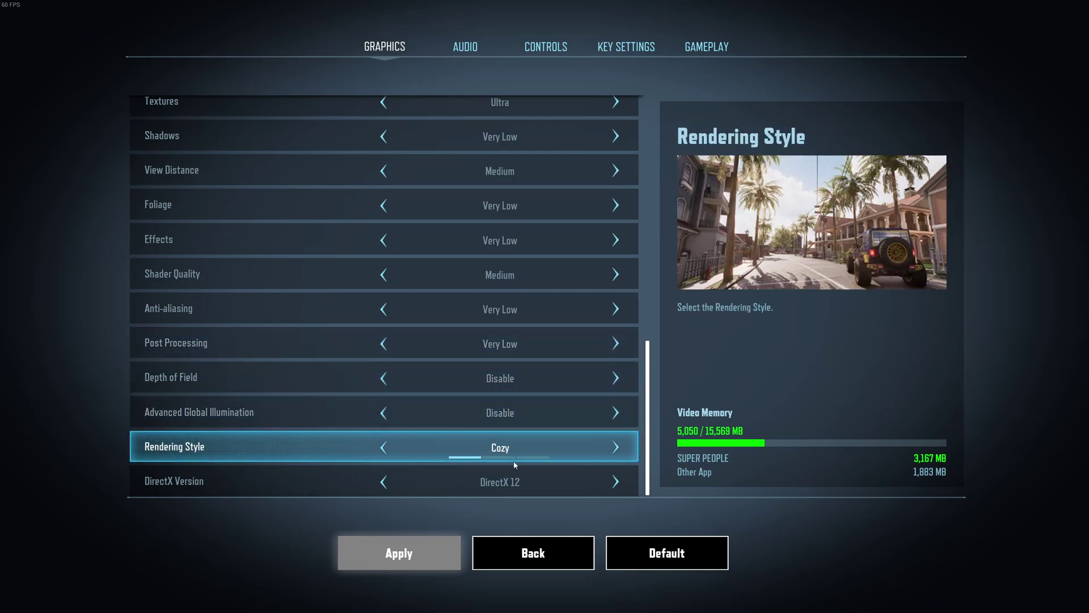
left_click(499, 482)
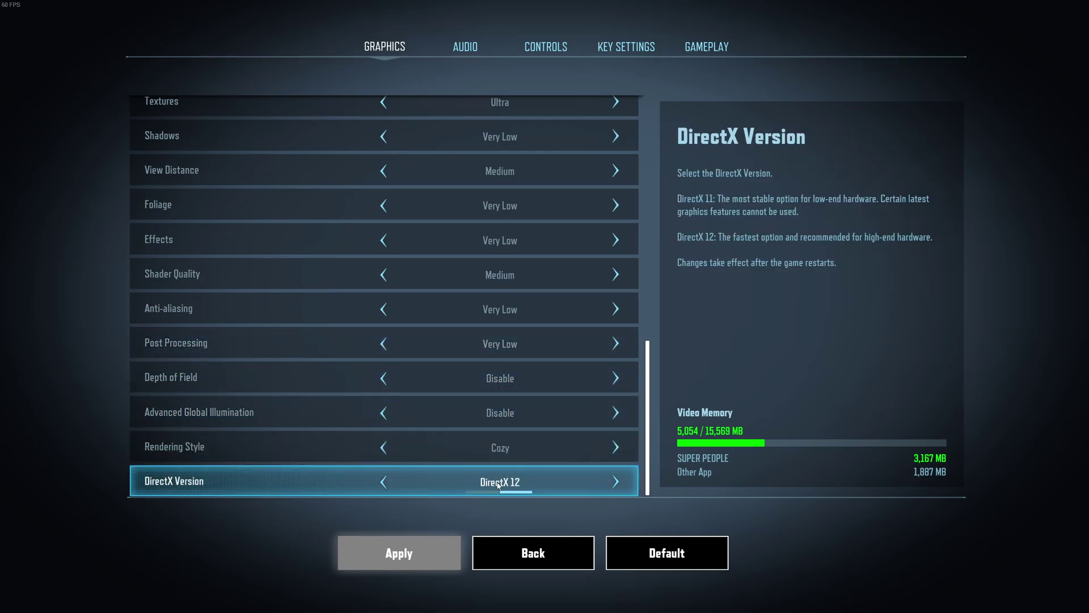